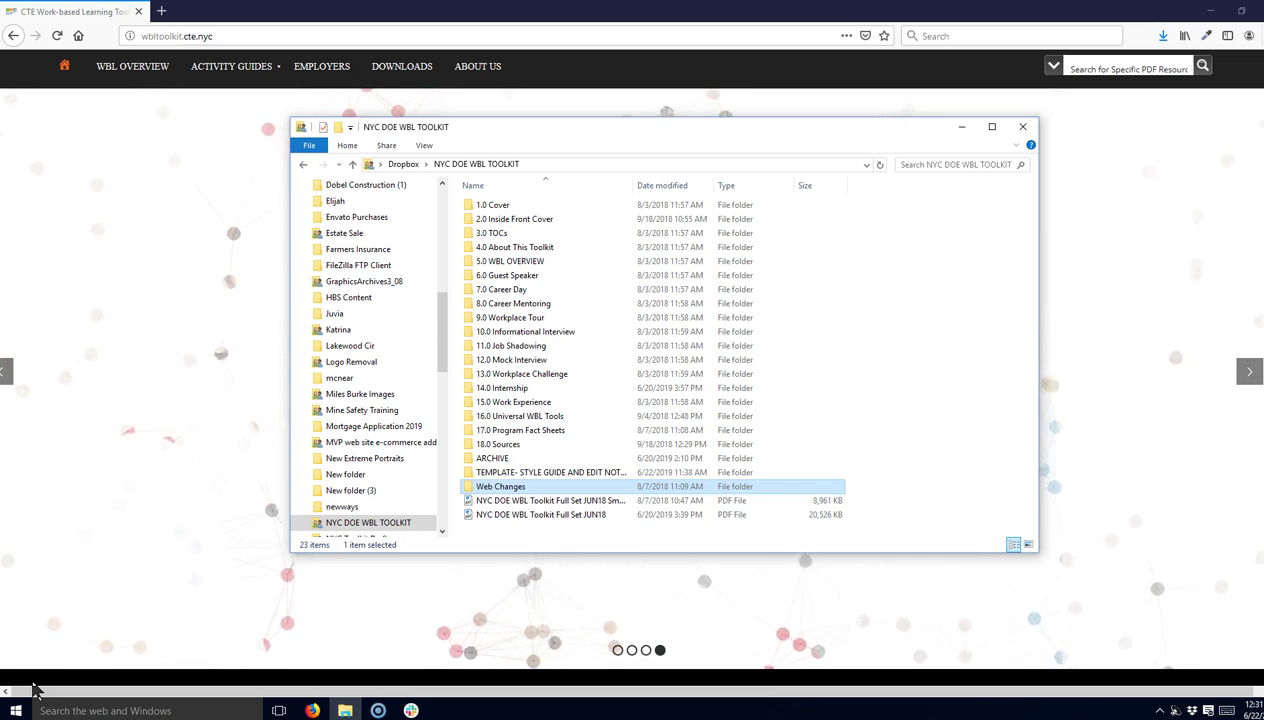
Open the WordPress admin login page at wbltoolkit.cte.nyc/wp-admin/ in the browser.
{"action": "left_click", "coordinate": [344, 24]}
{"action": "left_click", "coordinate": [346, 33]}
{"action": "left_click", "coordinate": [343, 33]}
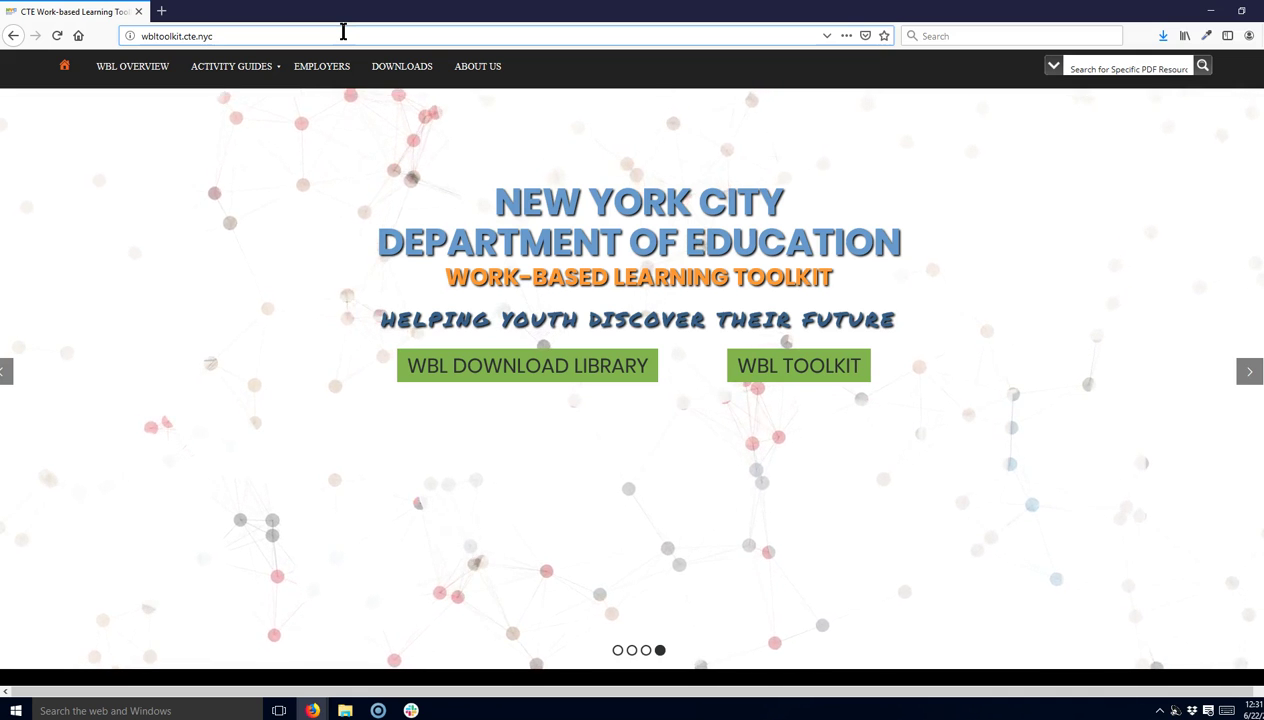
{"action": "type", "text": "/wp-admin/"}
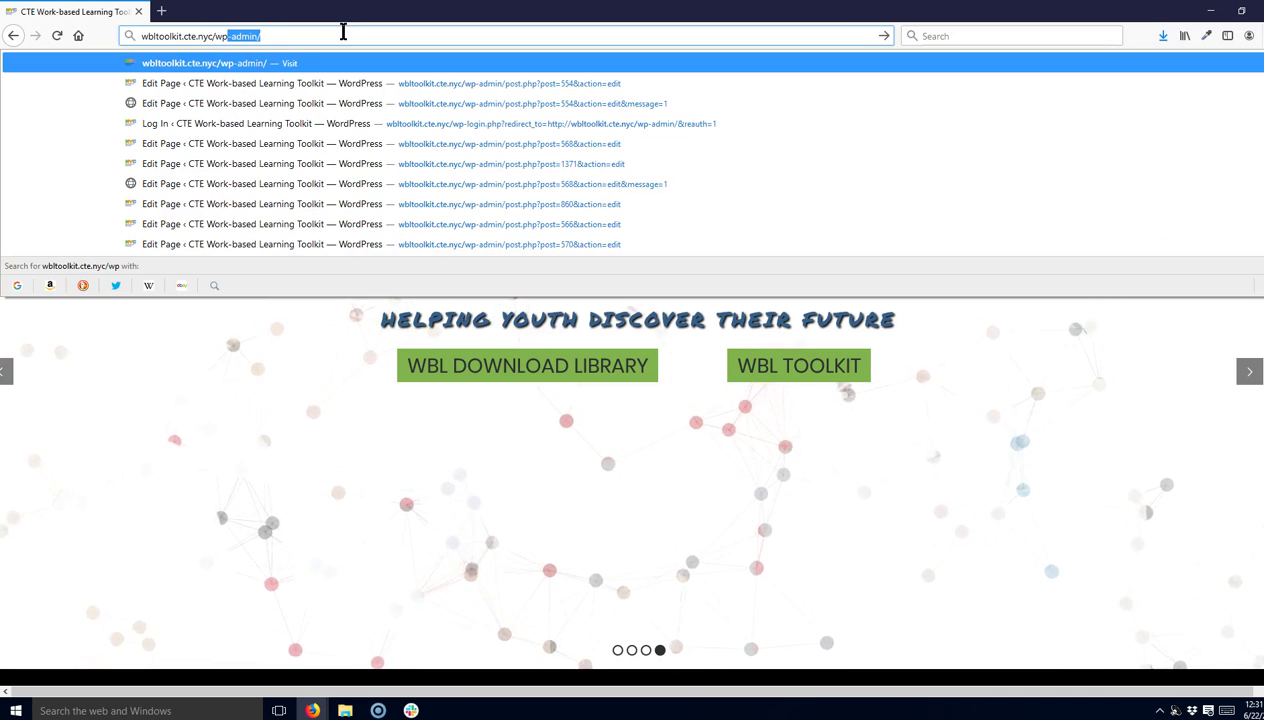
{"action": "key", "text": "Return"}
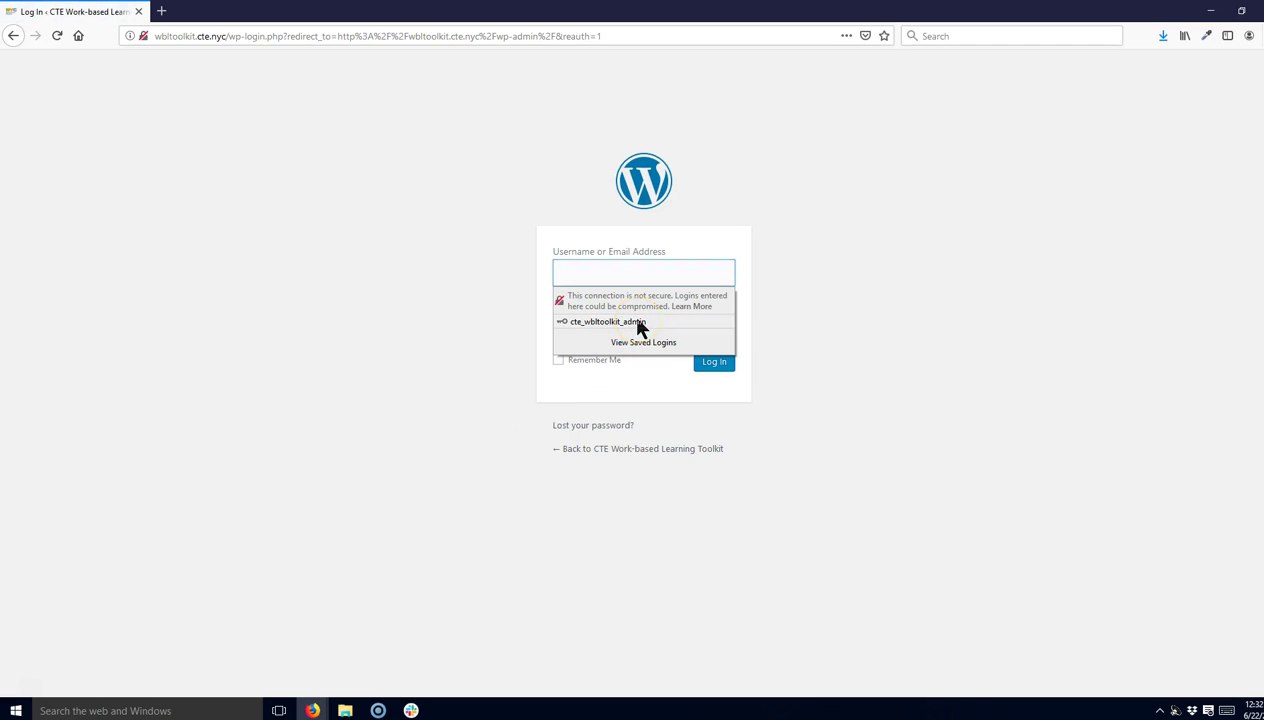
Log in to WordPress with the saved administrator username and account password.
{"action": "left_click", "coordinate": [640, 324]}
{"action": "left_click", "coordinate": [716, 366]}
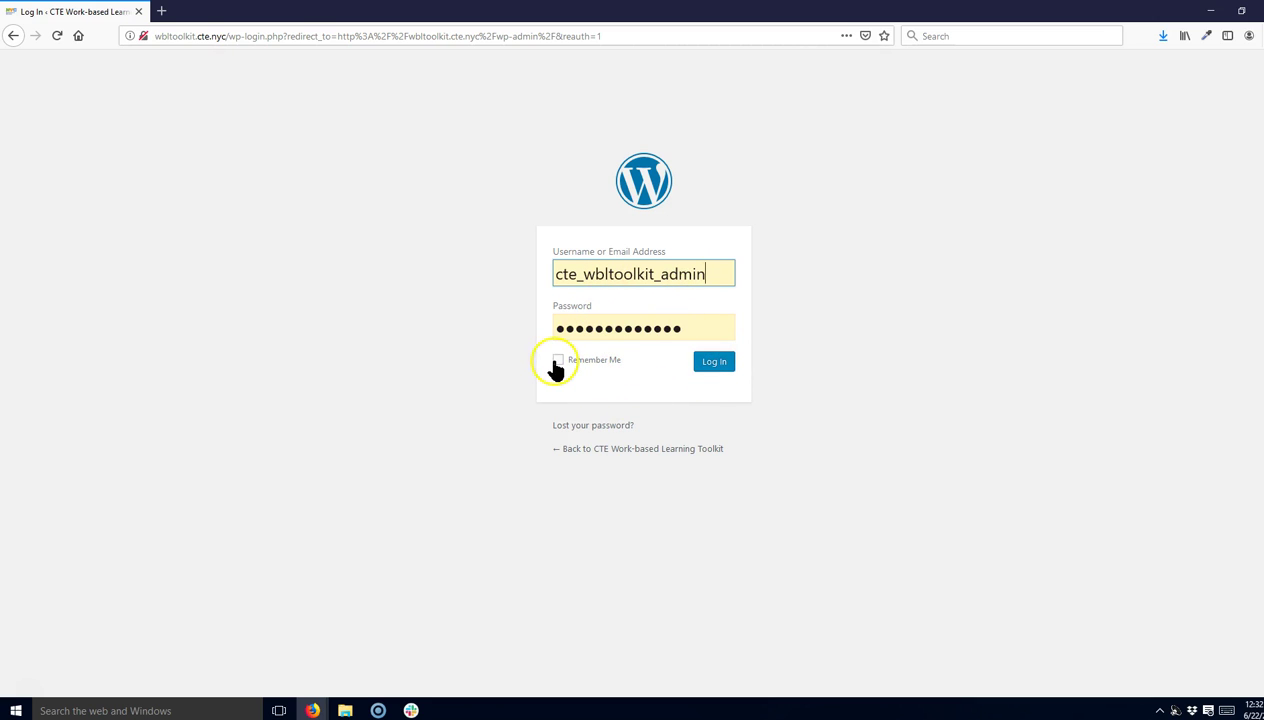
{"action": "left_click", "coordinate": [714, 363]}
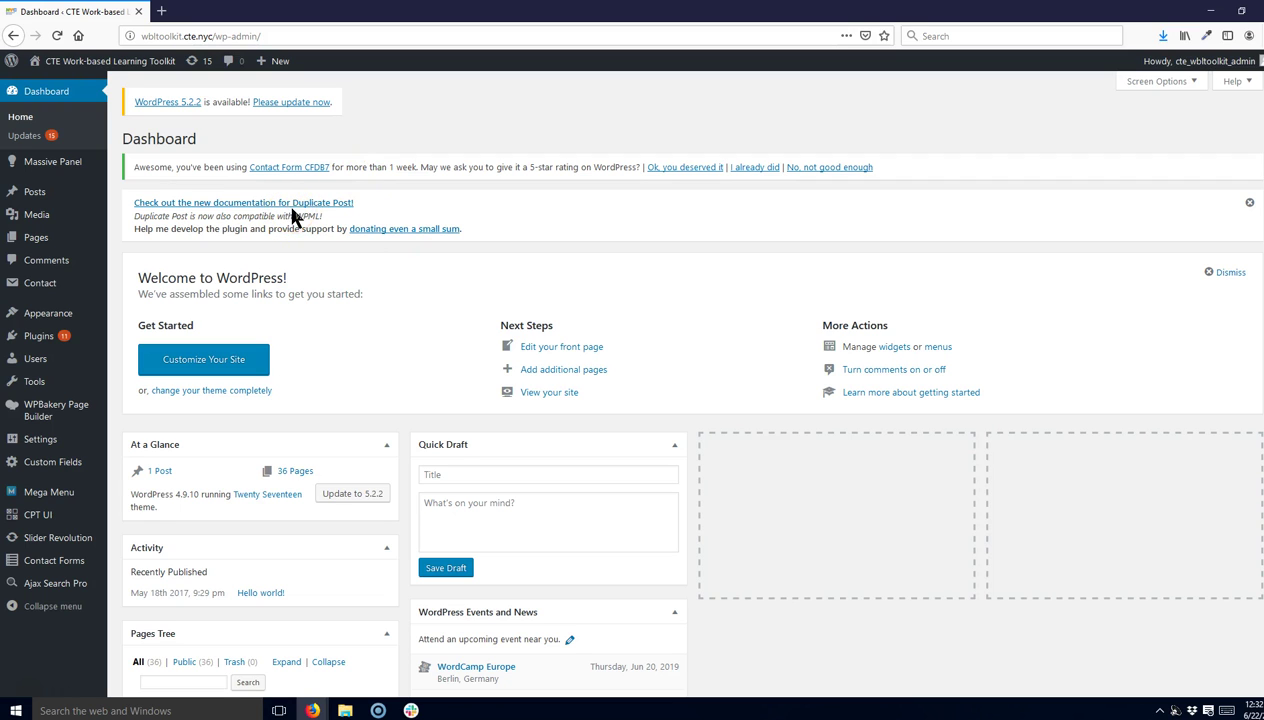
Open the Media Library and show the files in the 11. Internship folder.
{"action": "left_click", "coordinate": [30, 214]}
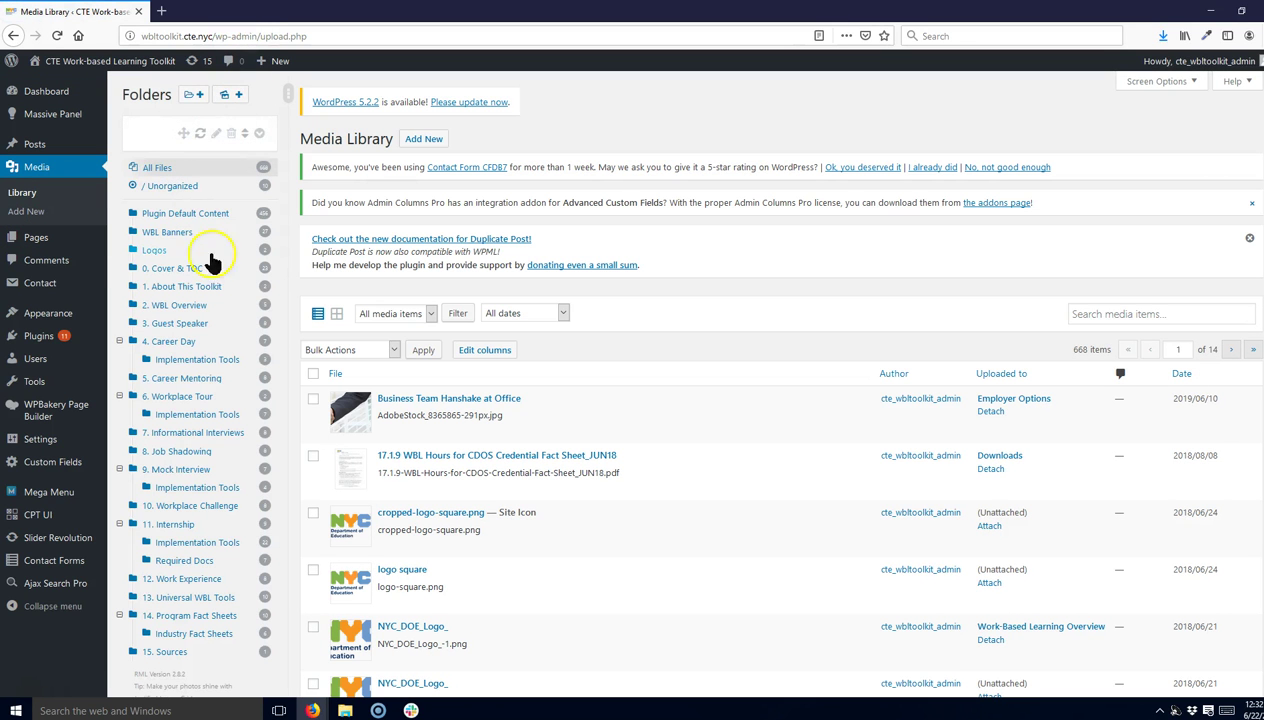
{"action": "left_click", "coordinate": [199, 581]}
{"action": "left_click", "coordinate": [172, 380]}
{"action": "left_click", "coordinate": [181, 545]}
{"action": "left_click", "coordinate": [173, 528]}
{"action": "left_click", "coordinate": [185, 525]}
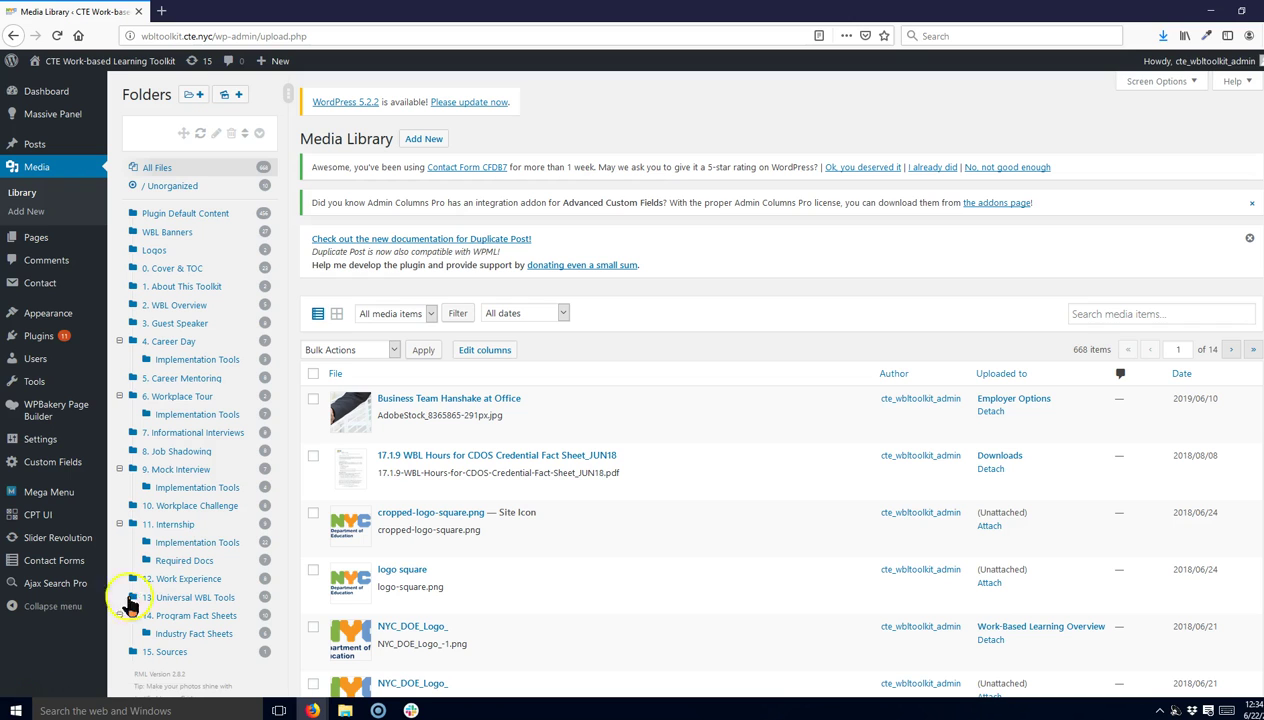
{"action": "left_click", "coordinate": [175, 525]}
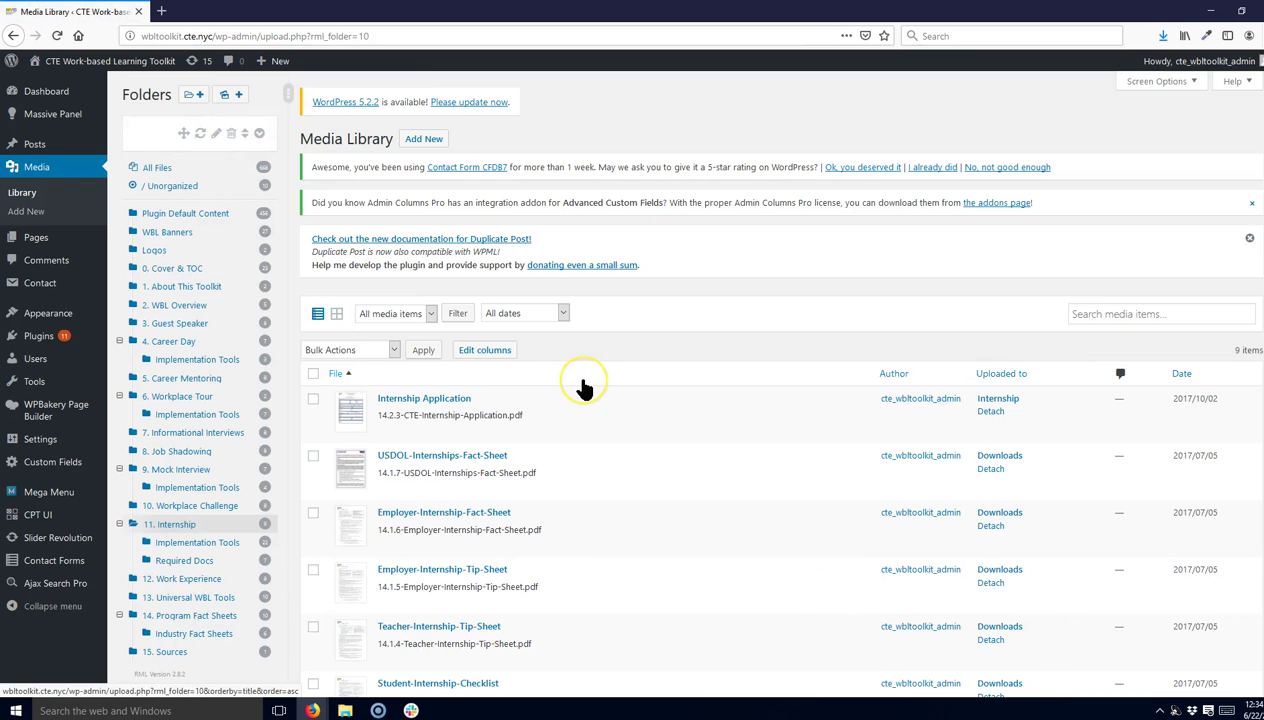
Choose the PDF 14.1.1 Internship Fact Sheet_JUN18.pdf from the 14.0 Internship folder as the replacement for the Internship-Fact-Sheet media file.
{"action": "scroll", "coordinate": [582, 380], "scroll_direction": "down", "scroll_amount": 3}
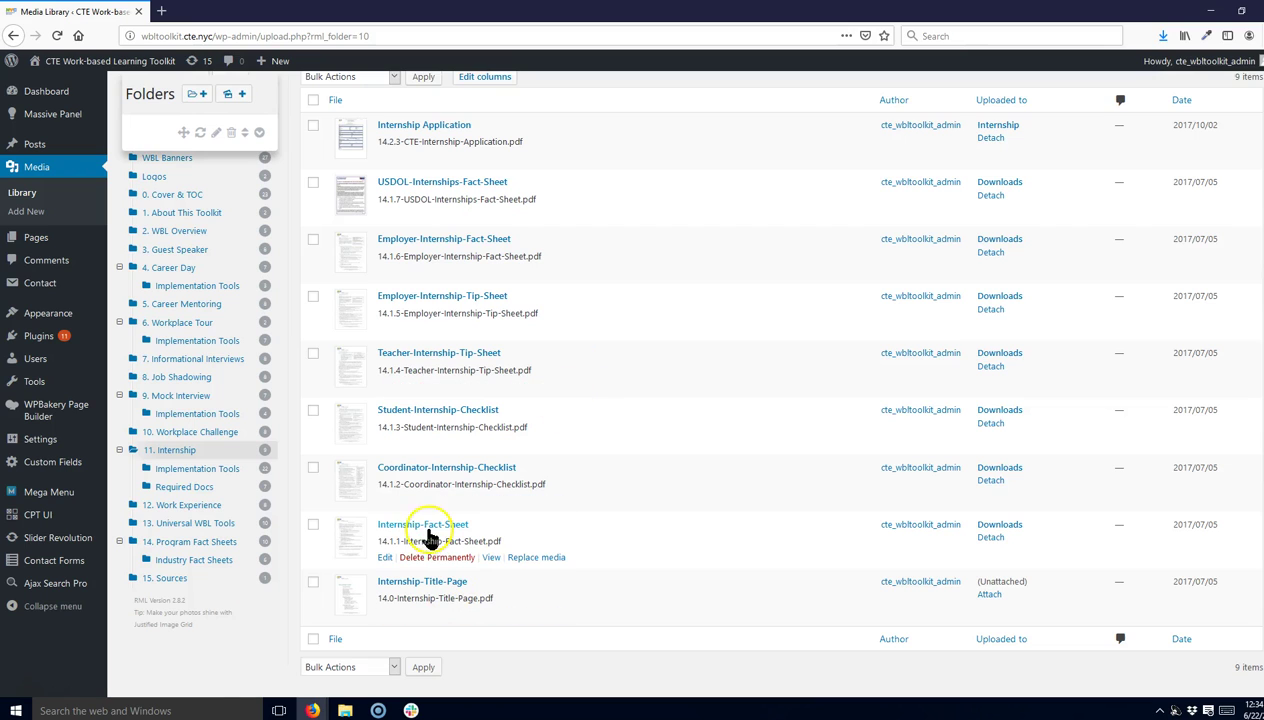
{"action": "left_click", "coordinate": [547, 560]}
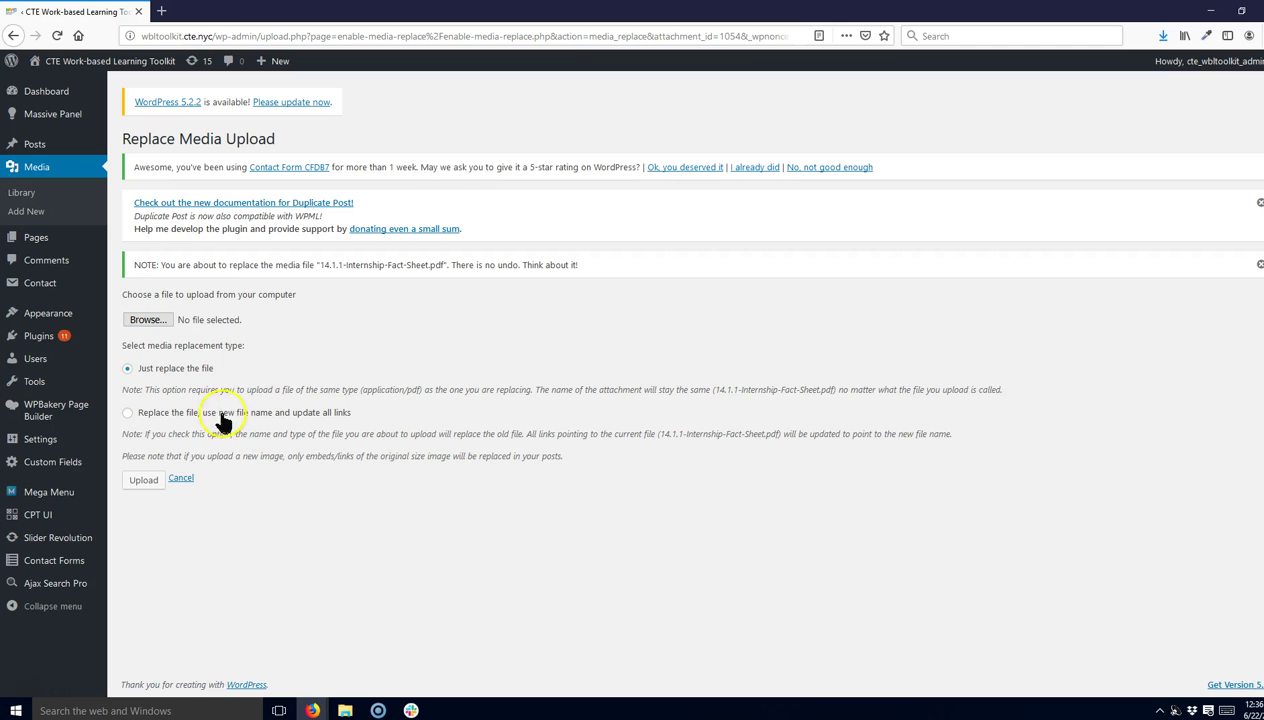
{"action": "left_click", "coordinate": [146, 320]}
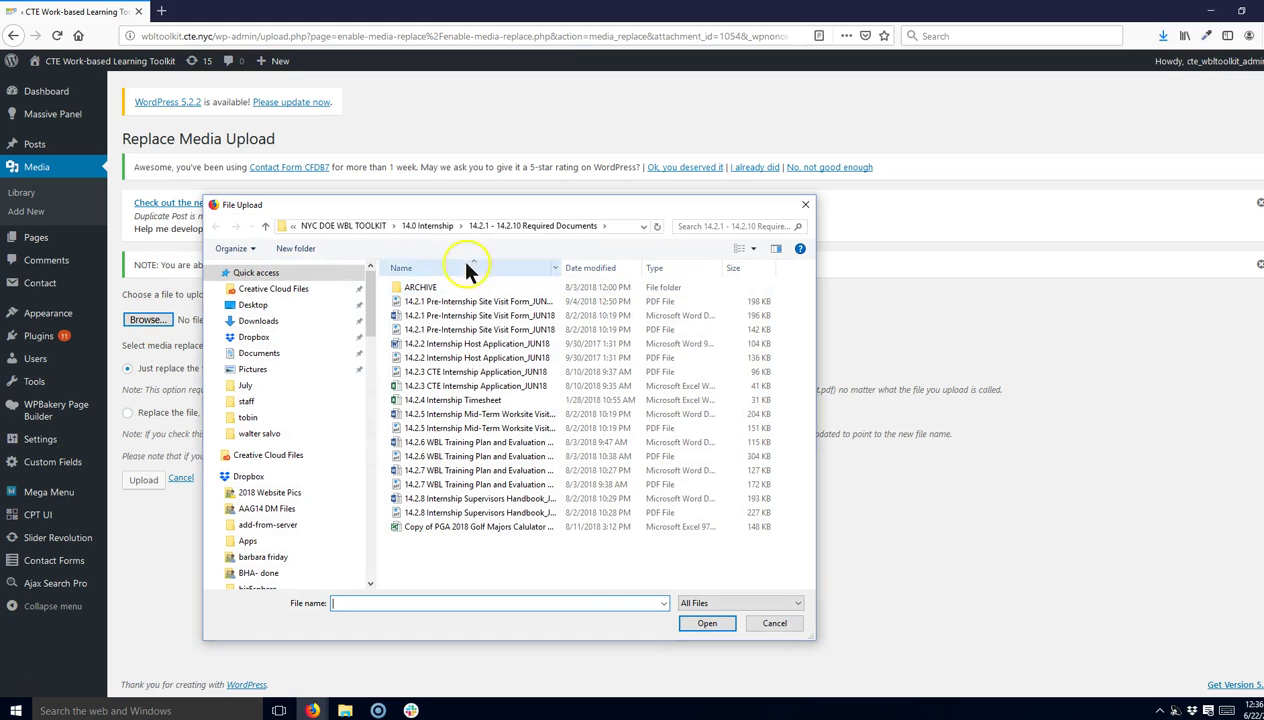
{"action": "left_click", "coordinate": [366, 226]}
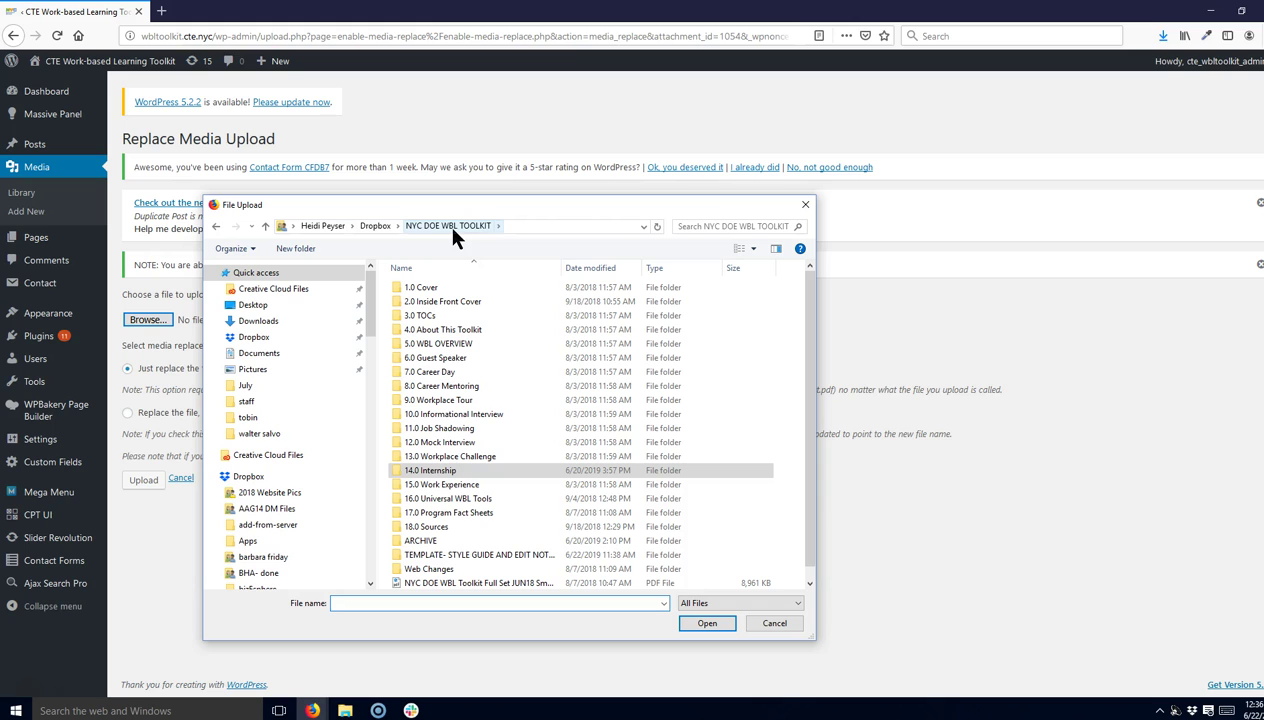
{"action": "left_click", "coordinate": [476, 476]}
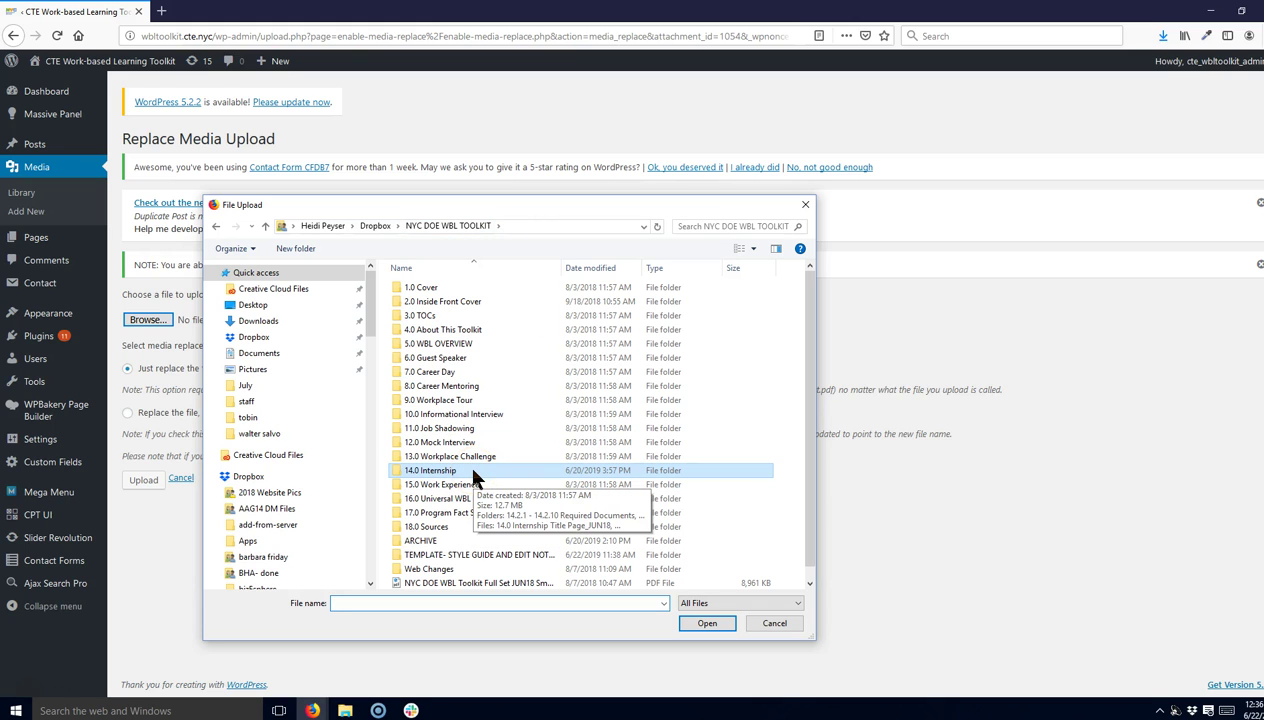
{"action": "double_click", "coordinate": [476, 476]}
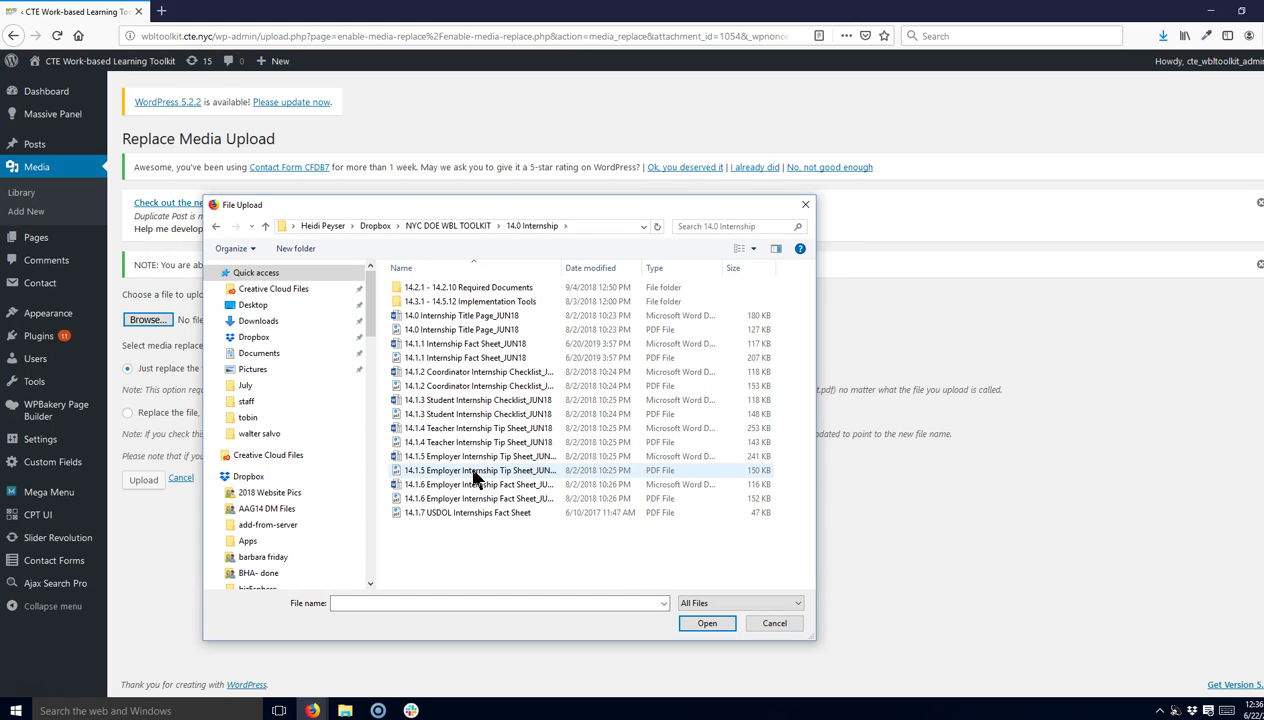
{"action": "left_click", "coordinate": [464, 292]}
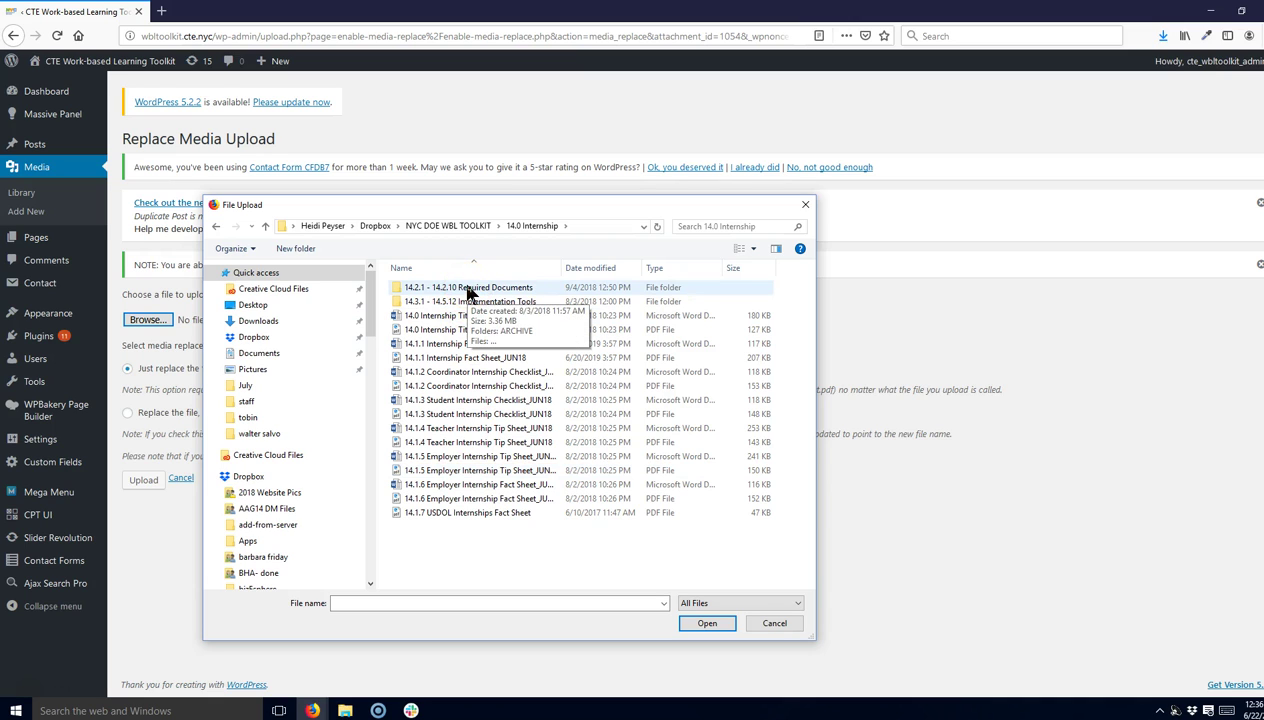
{"action": "left_click", "coordinate": [455, 331]}
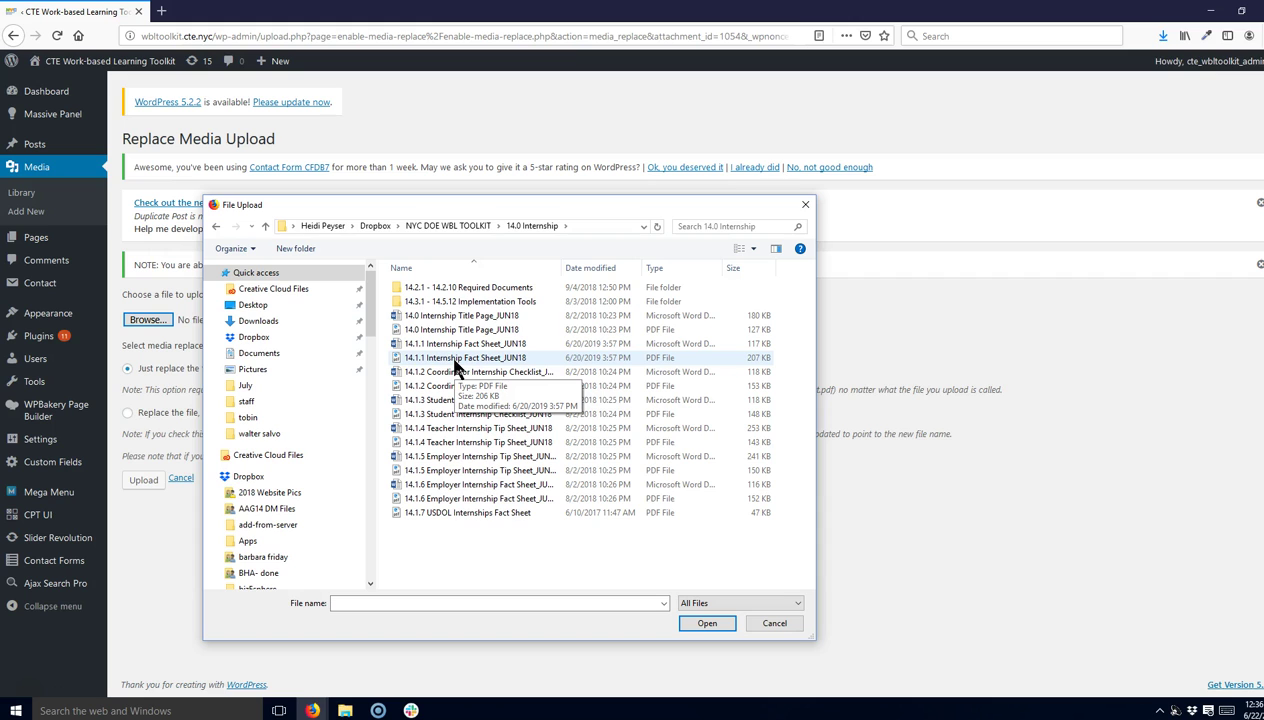
{"action": "double_click", "coordinate": [455, 360]}
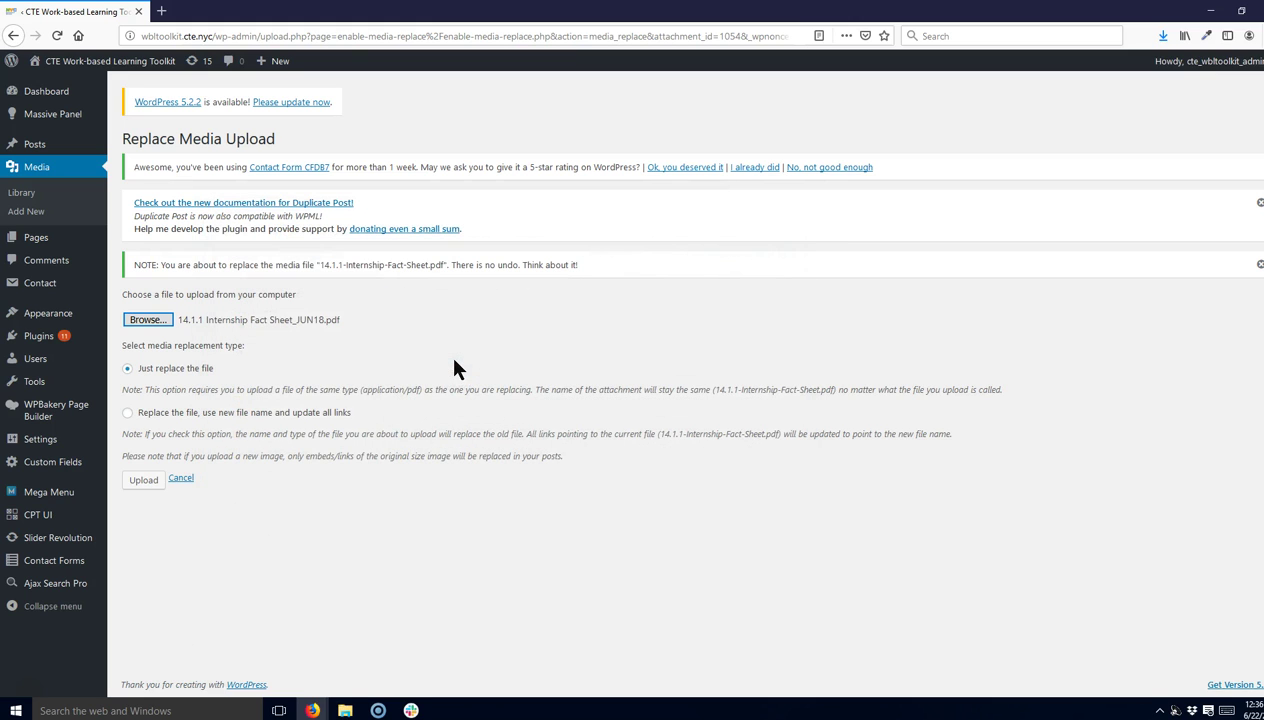
Upload the chosen PDF with the option Just replace the file, and update the Internship-Fact-Sheet media entry.
{"action": "left_click", "coordinate": [156, 370]}
{"action": "left_click", "coordinate": [146, 484]}
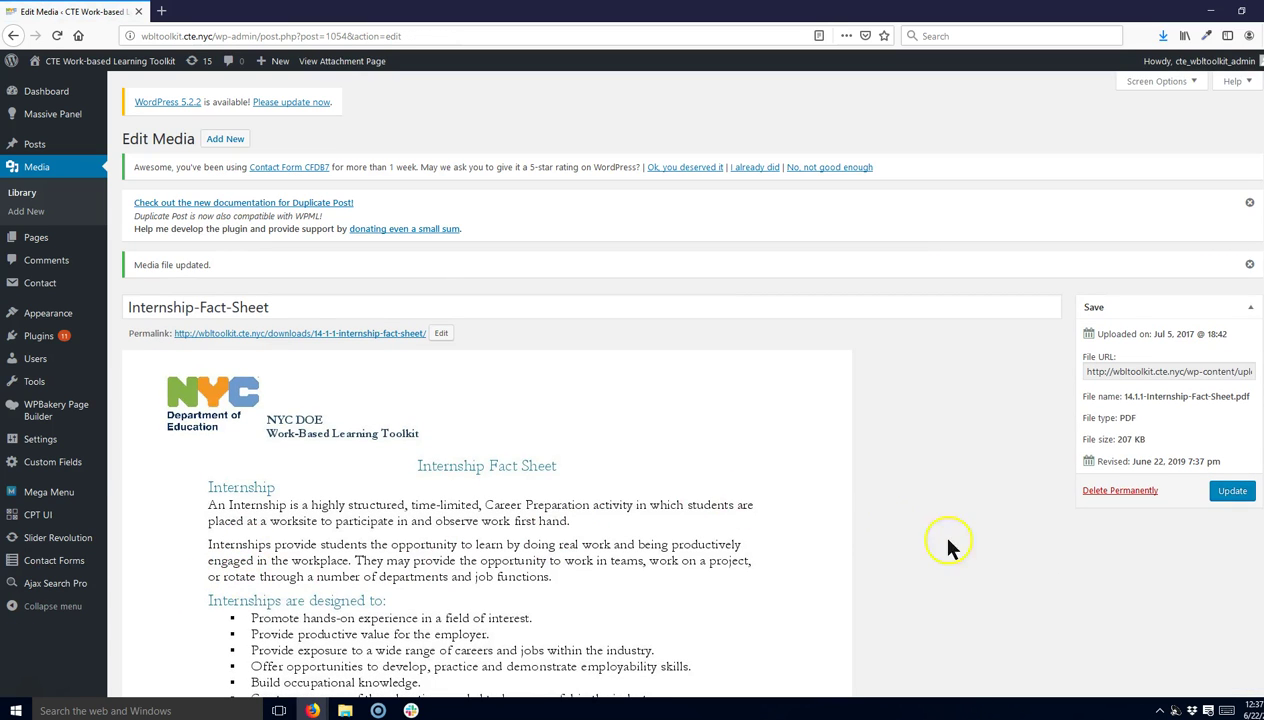
{"action": "left_click", "coordinate": [1234, 494]}
{"action": "left_click", "coordinate": [1233, 495]}
Return to the Media Library and examine the files in the 1. About This Toolkit and 0. Cover & TOC folders.
{"action": "left_click", "coordinate": [18, 196]}
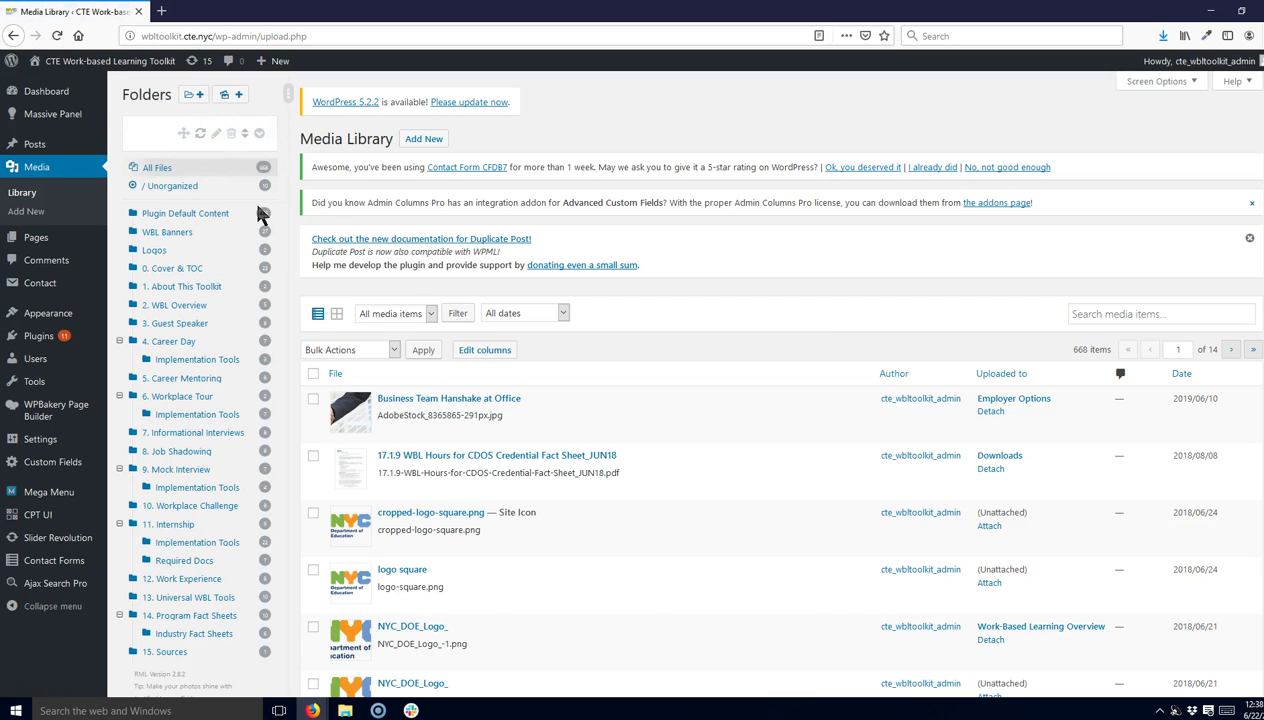
{"action": "left_click", "coordinate": [437, 193]}
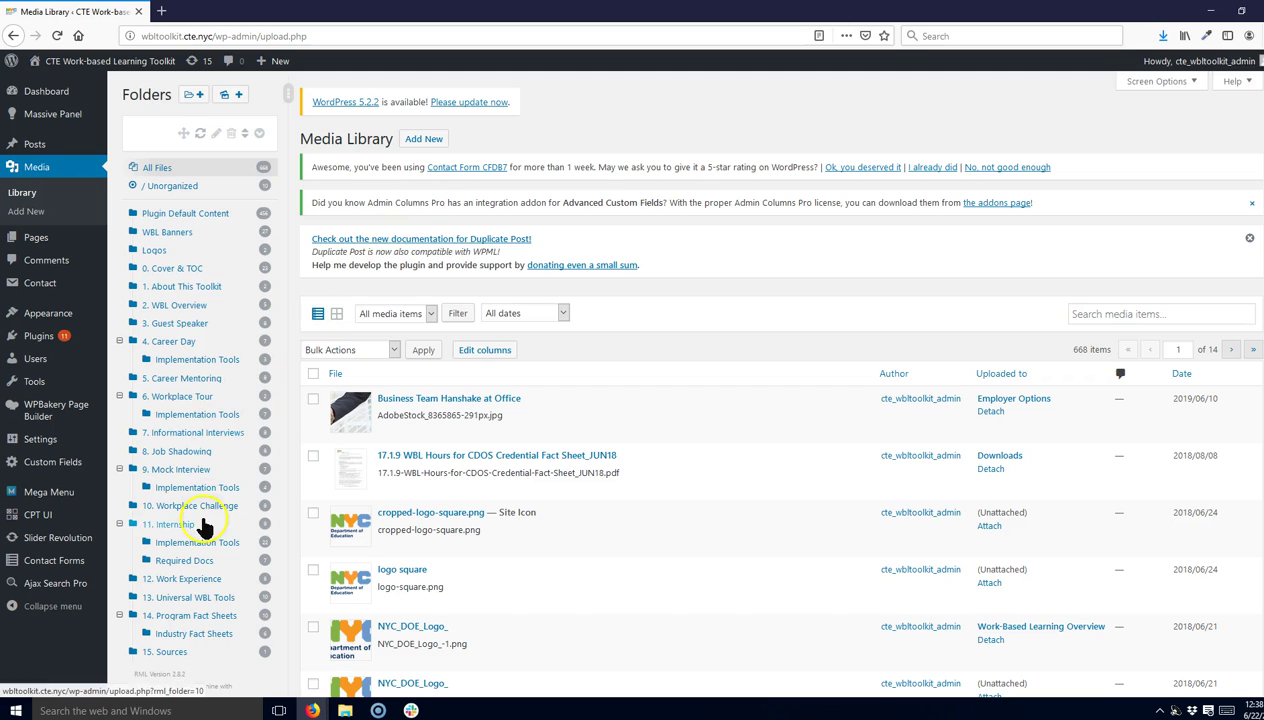
{"action": "scroll", "coordinate": [203, 528], "scroll_direction": "down", "scroll_amount": 4}
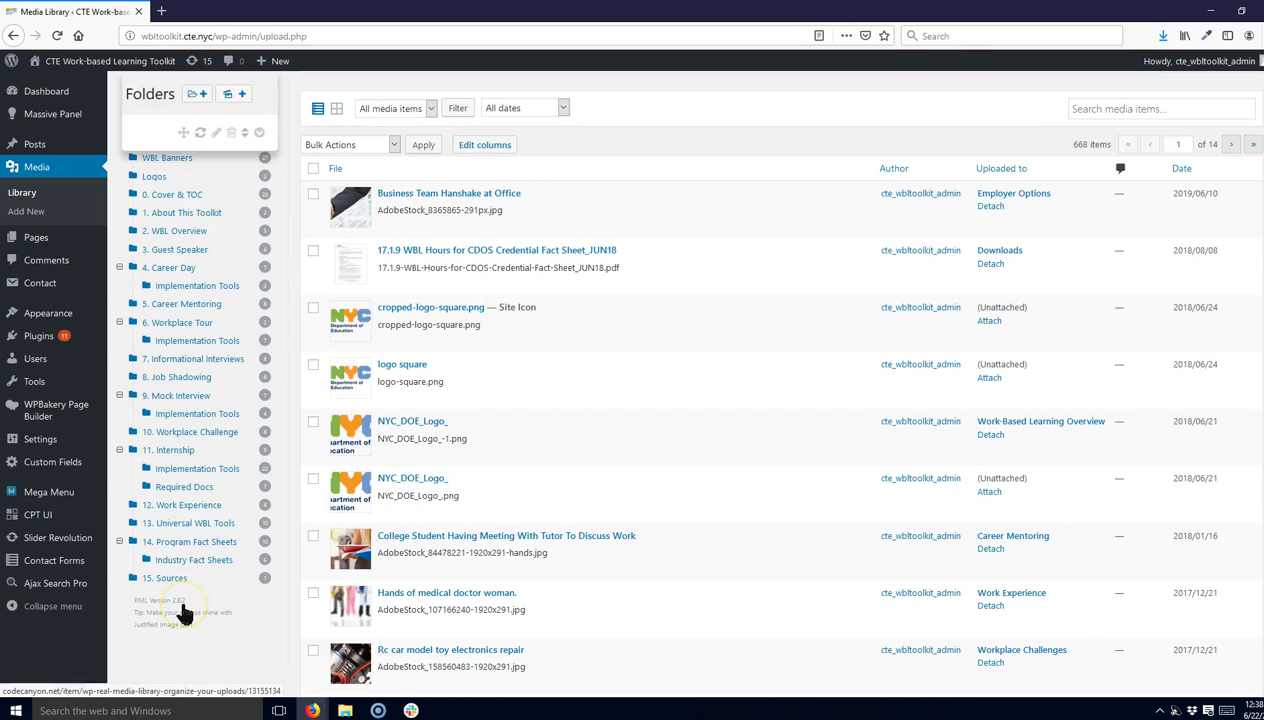
{"action": "scroll", "coordinate": [185, 612], "scroll_direction": "up", "scroll_amount": 3}
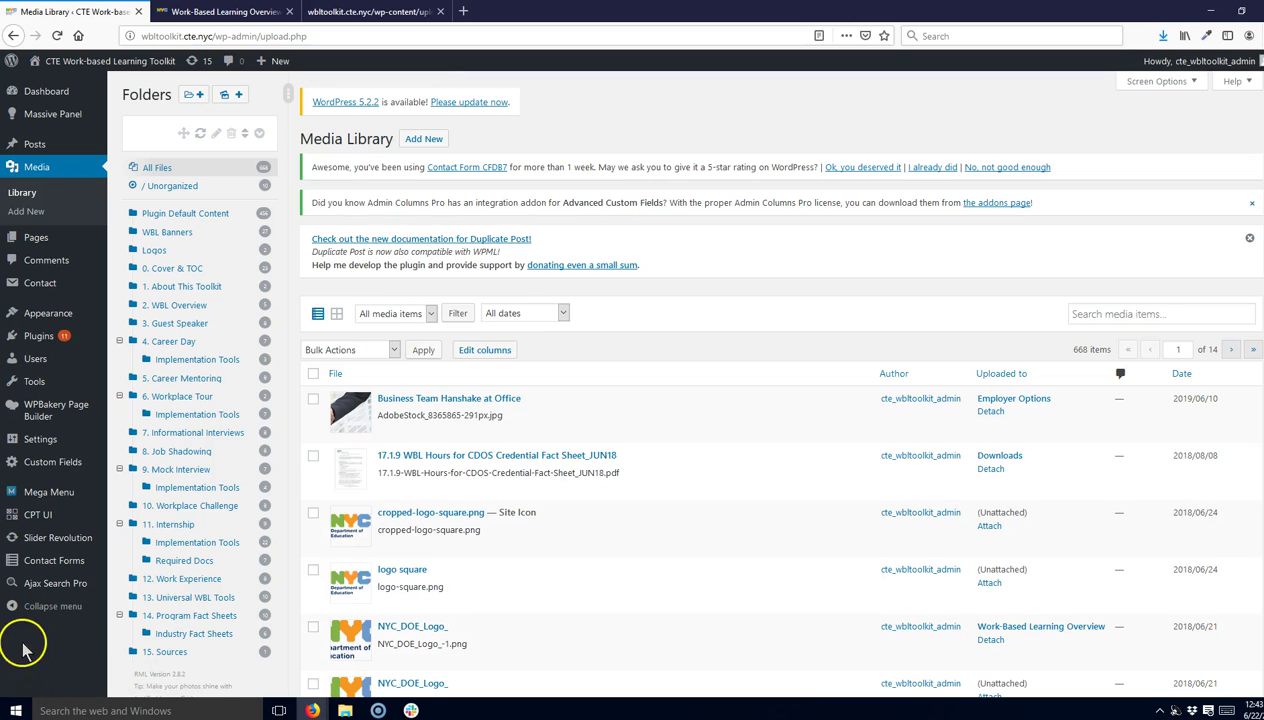
{"action": "left_click", "coordinate": [200, 288]}
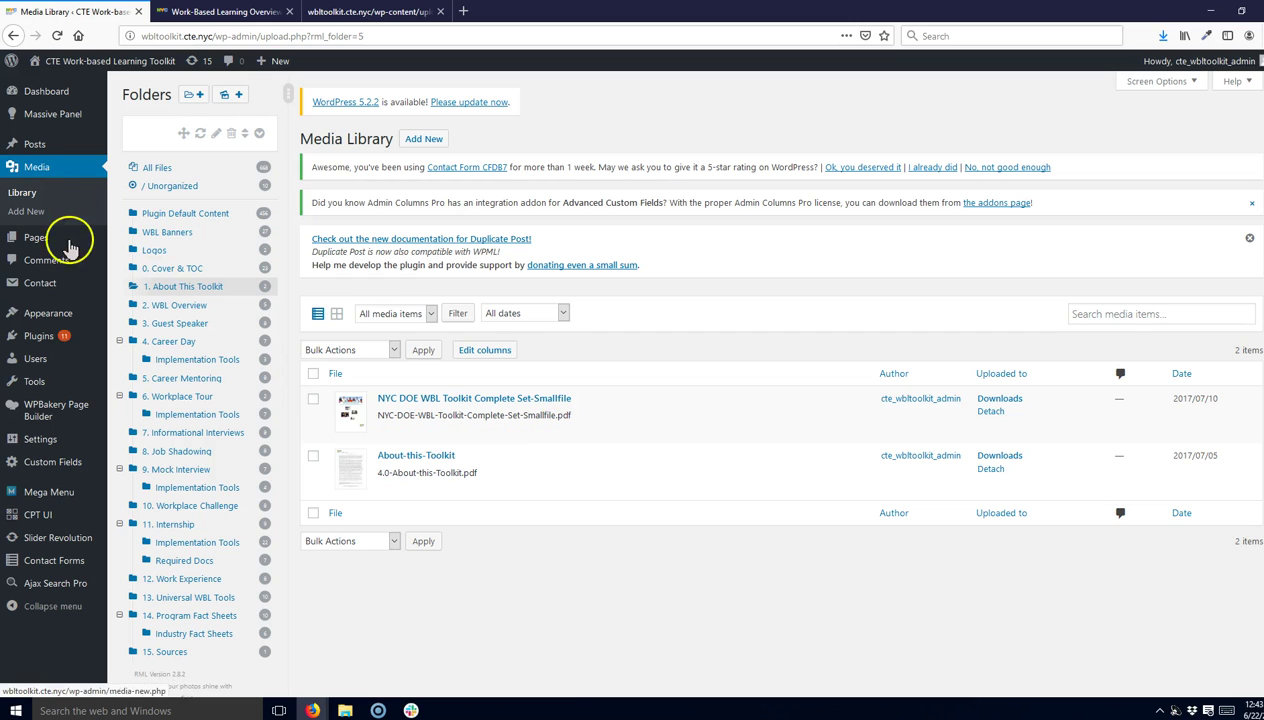
{"action": "left_click", "coordinate": [181, 271]}
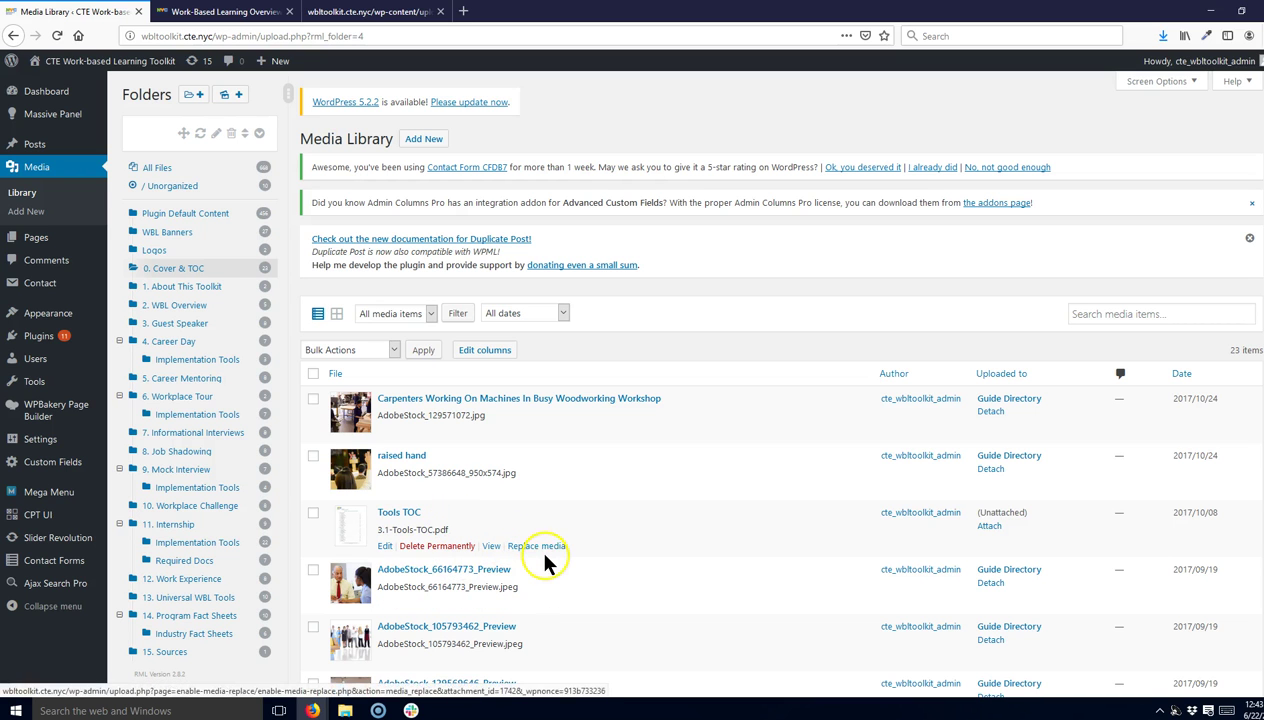
{"action": "scroll", "coordinate": [537, 546], "scroll_direction": "down", "scroll_amount": 10}
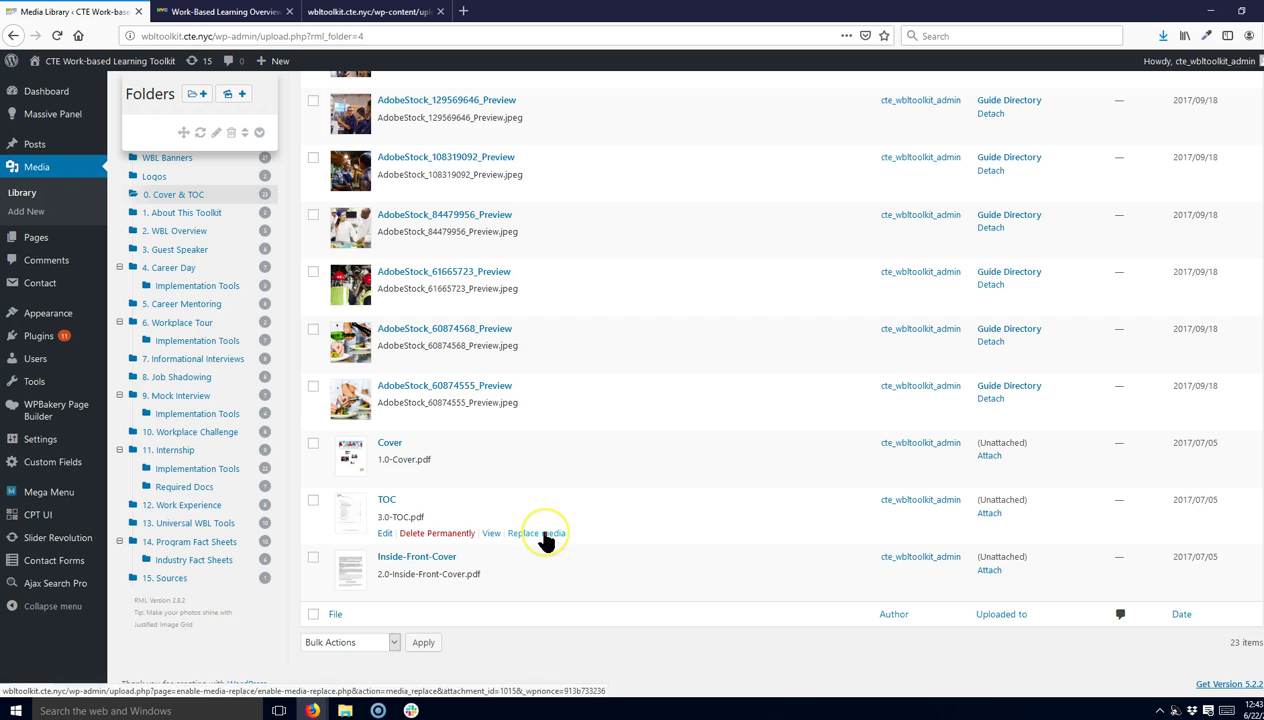
{"action": "scroll", "coordinate": [540, 535], "scroll_direction": "up", "scroll_amount": 10}
{"action": "left_click", "coordinate": [532, 525]}
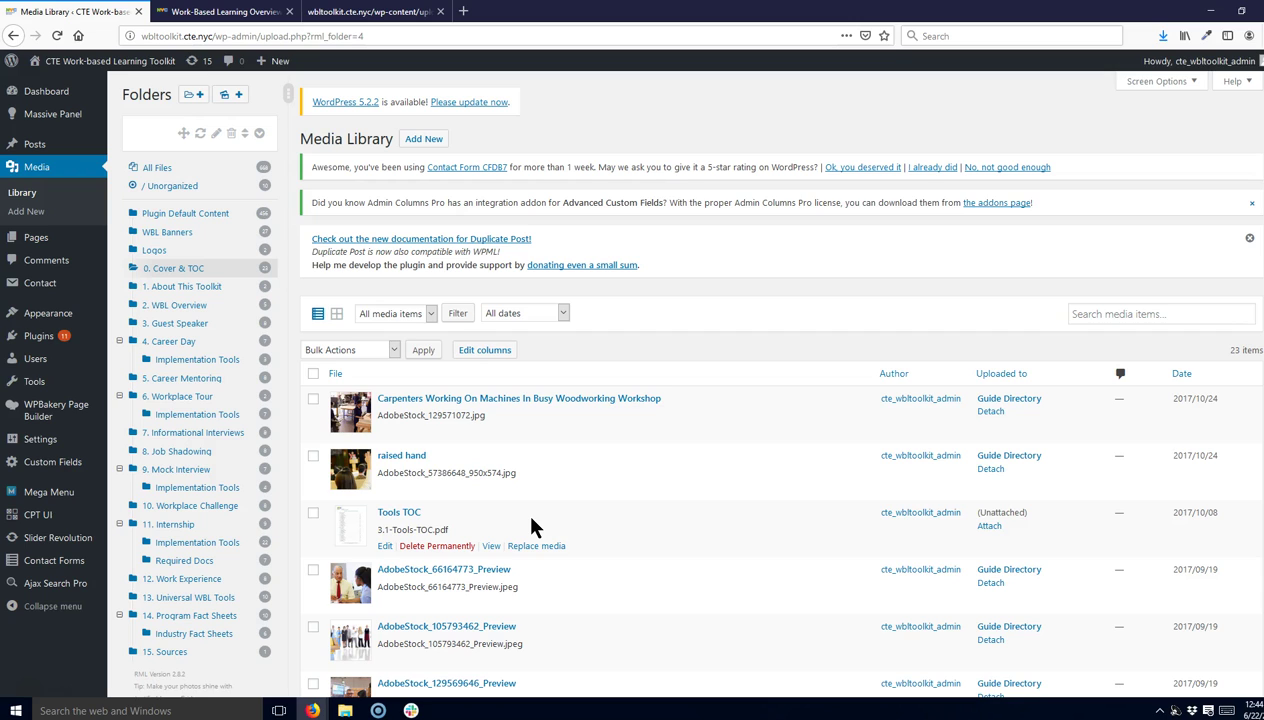
{"action": "left_click", "coordinate": [484, 297]}
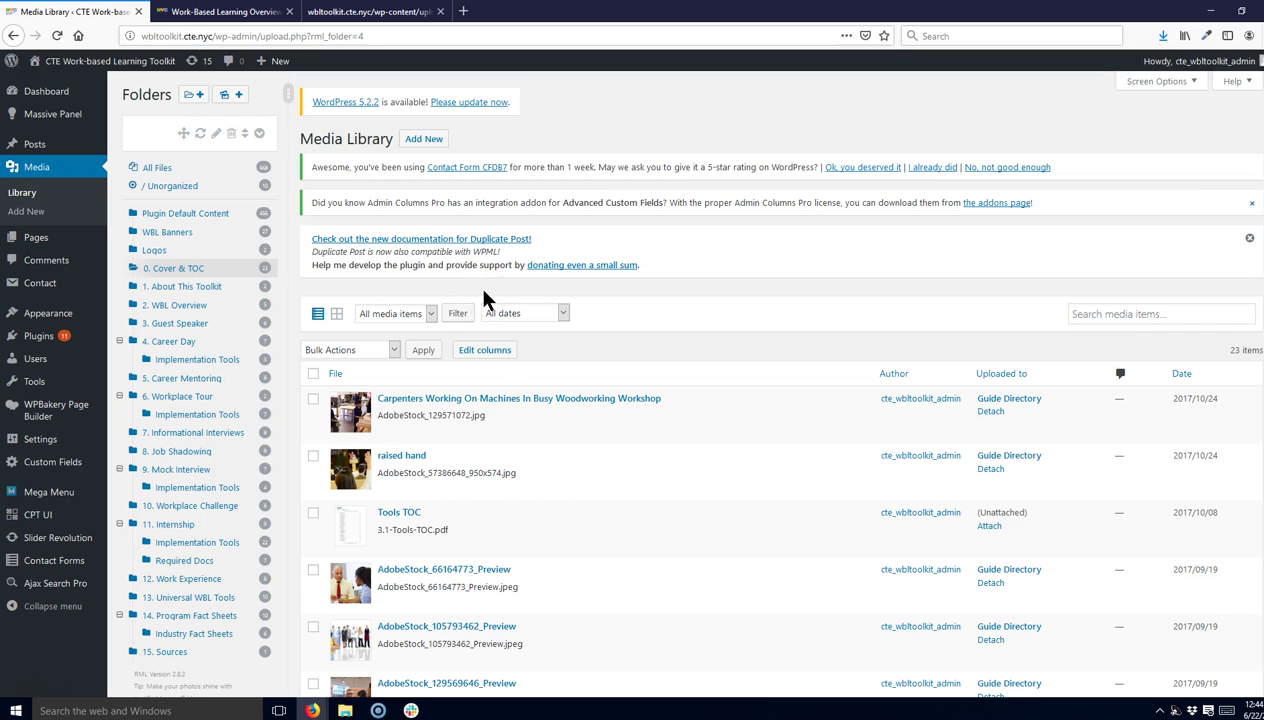